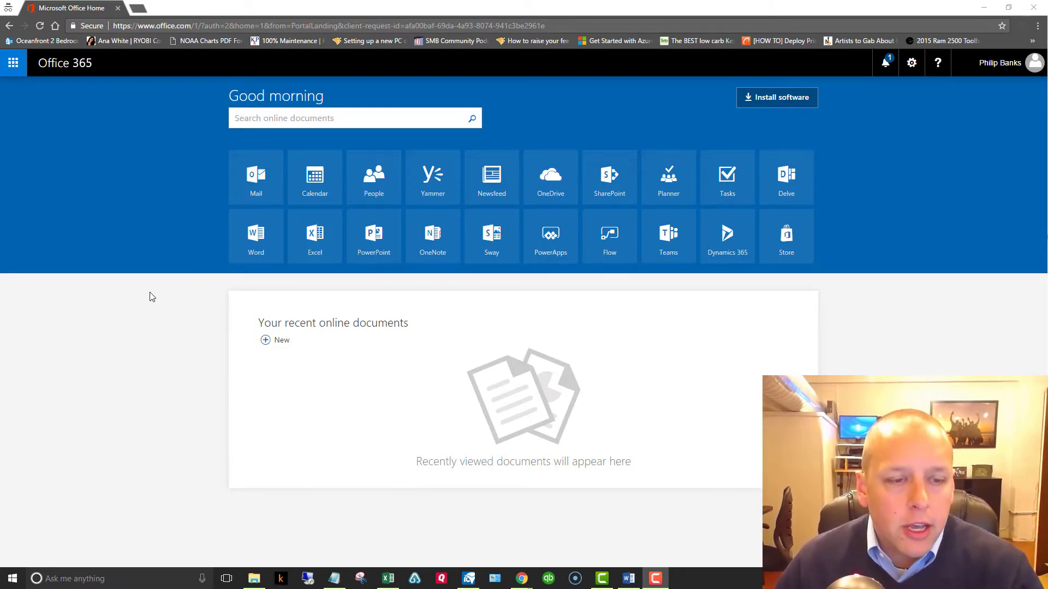
Step: Open the Outlook mailbox and its settings pane to reach Mail options
left_click(254, 186)
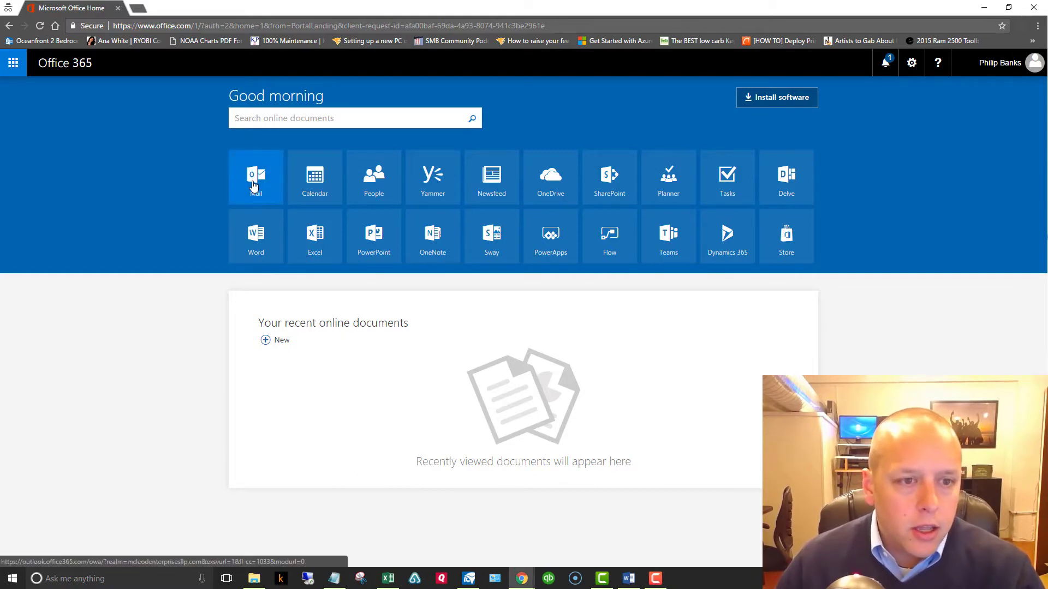
left_click(254, 186)
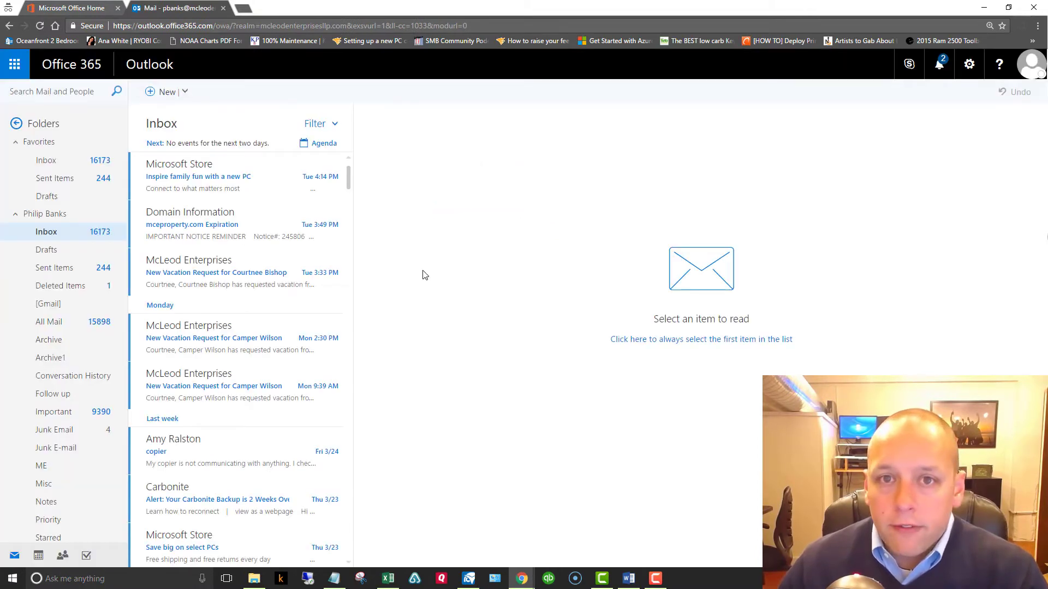
left_click(969, 66)
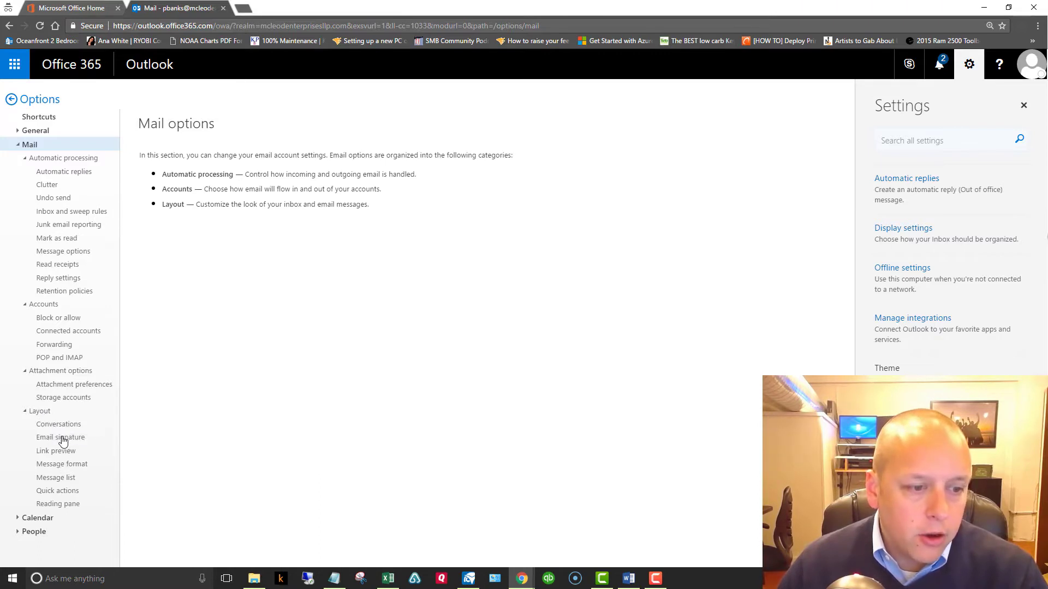
Step: Go to Mail > Layout > Email signature in the Options tree
left_click(63, 438)
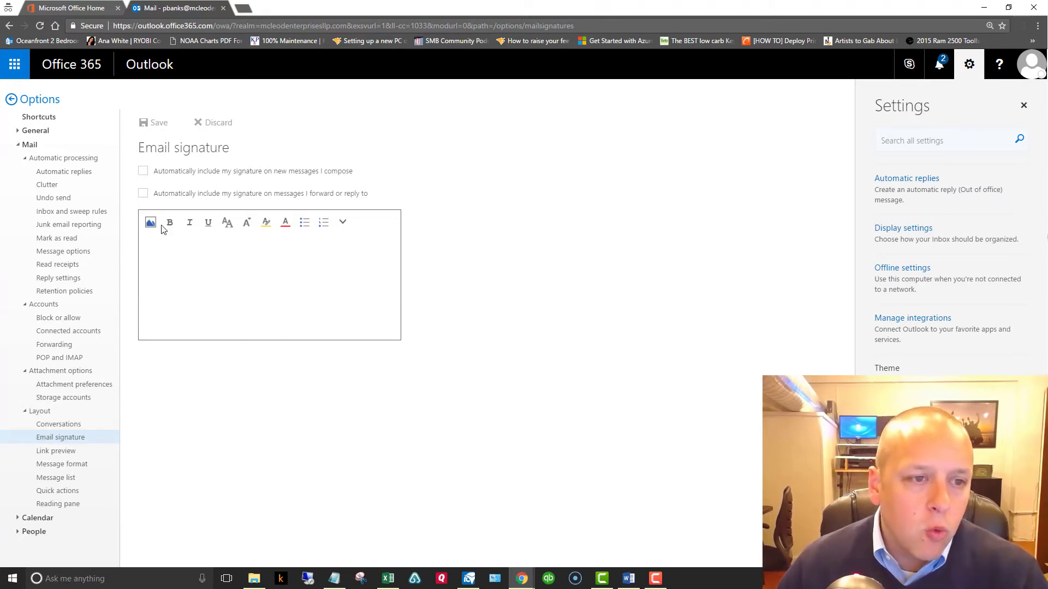
Step: Auto-include the signature in new messages and replies, then enter the name, 'President' and 'Banks Technology Services'
left_click(143, 172)
left_click(143, 194)
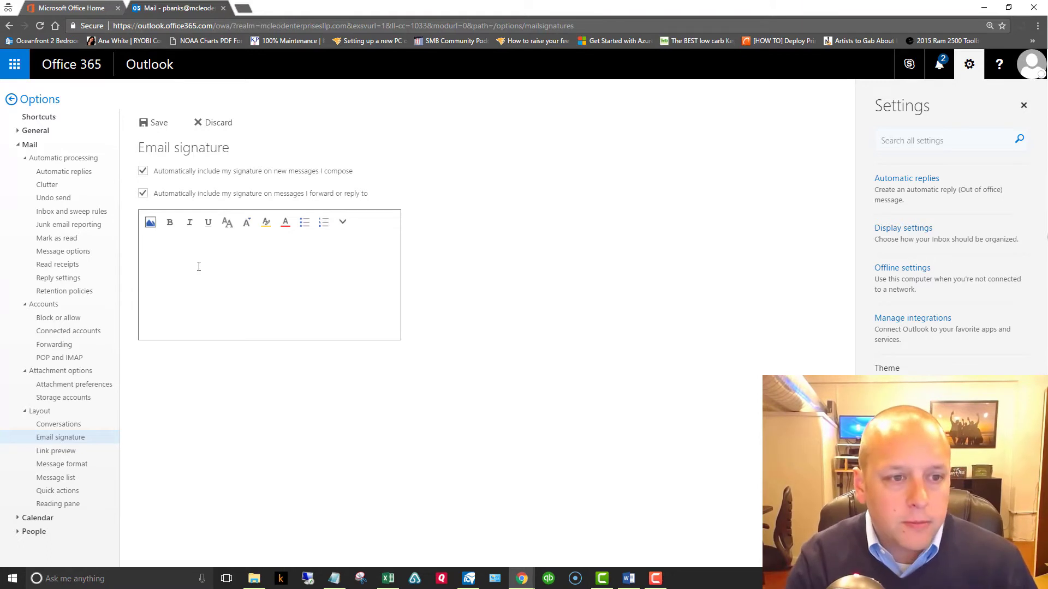
type("Philip L")
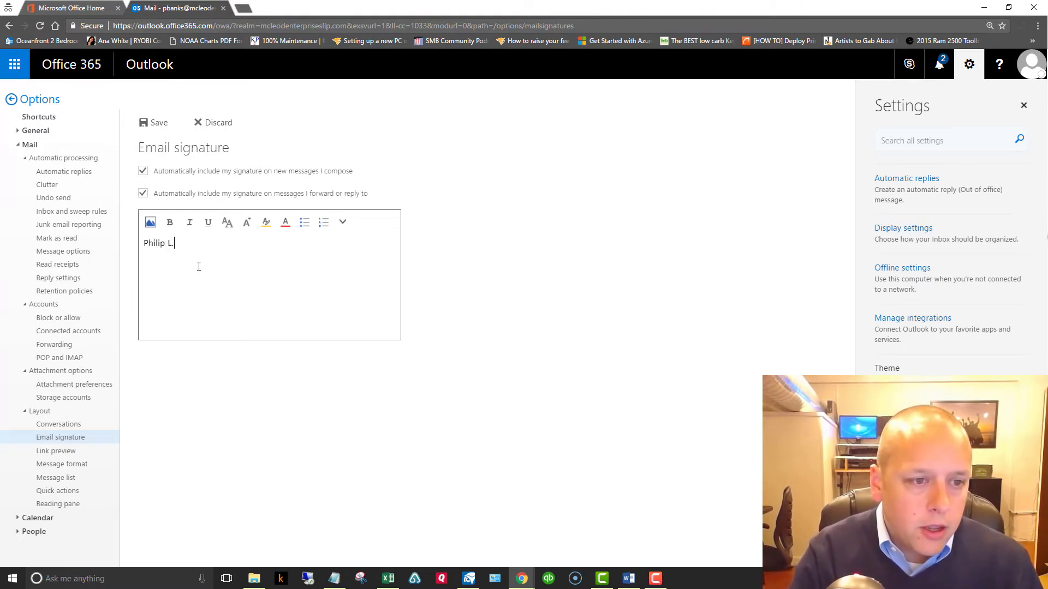
type(". Banks")
key("Return")
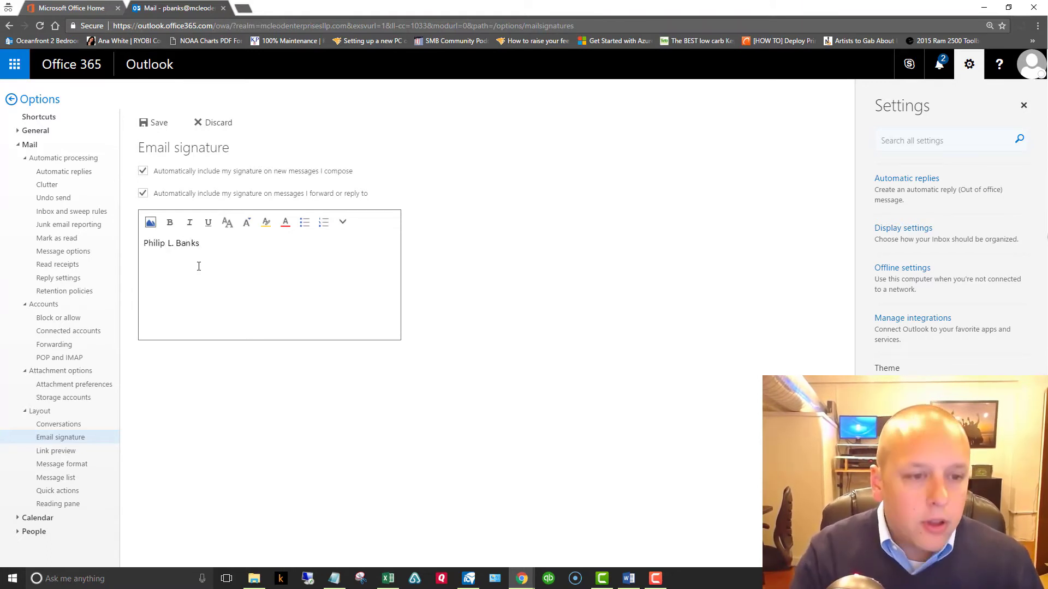
type("President ")
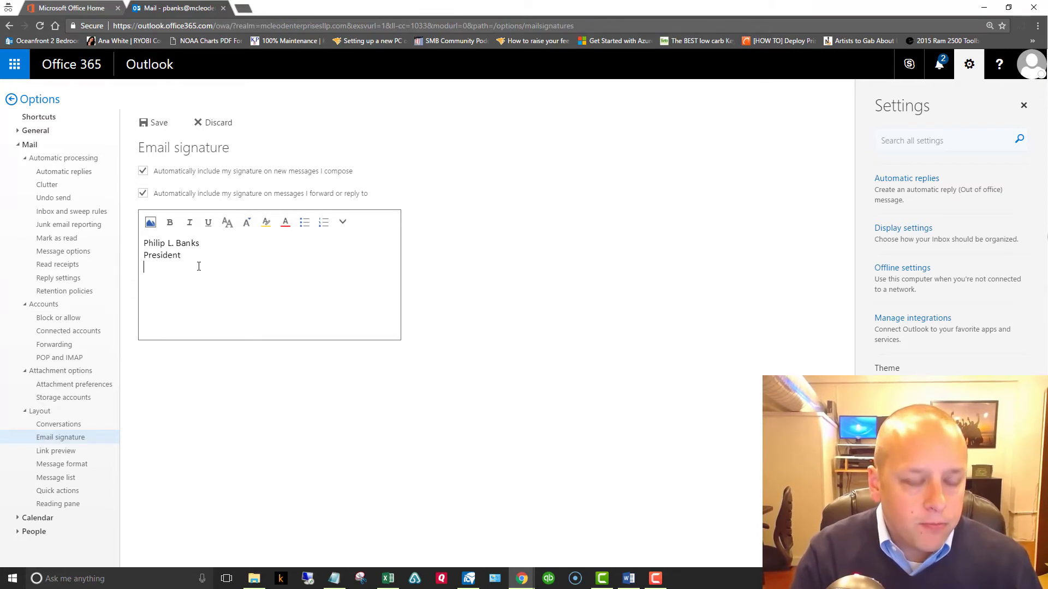
type("Banks Technology Services  ")
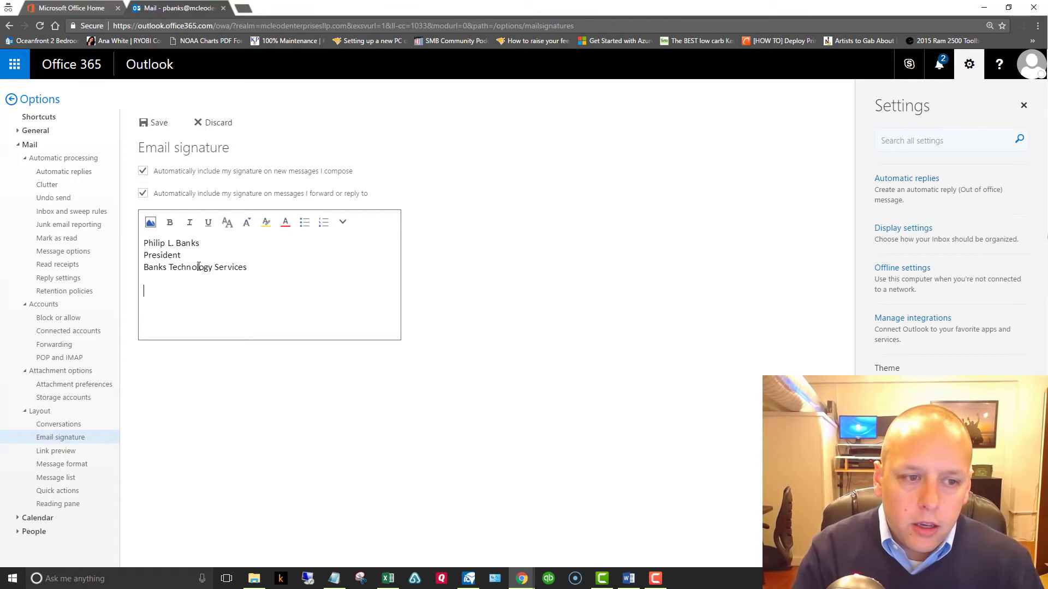
type("Fax")
Step: Add Phone, Email and Website lines below Fax, followed by a blank line
key("Return")
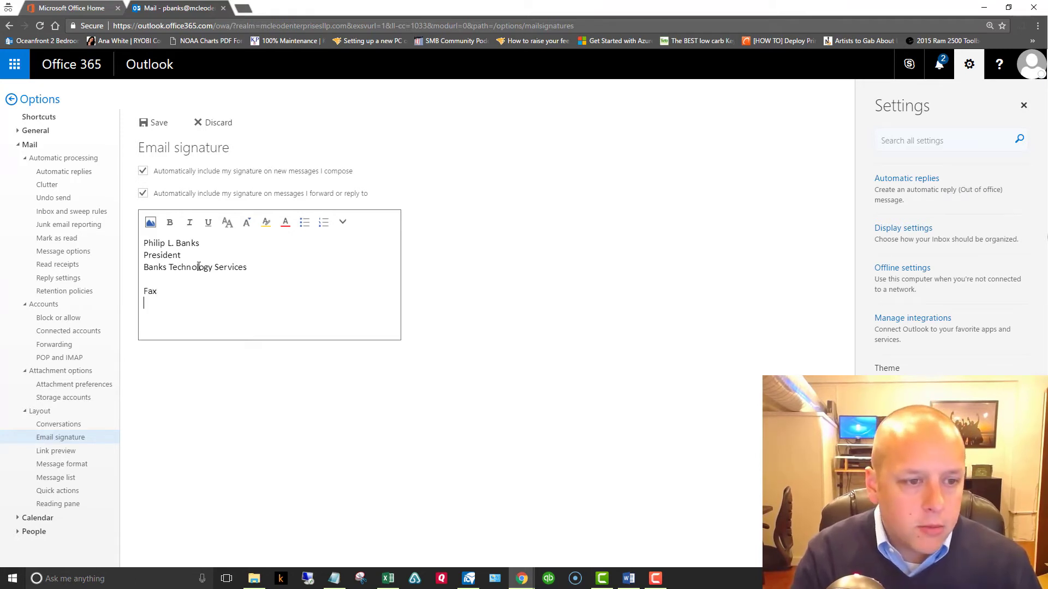
type("Phone")
key("Return")
type("Email")
key("Return")
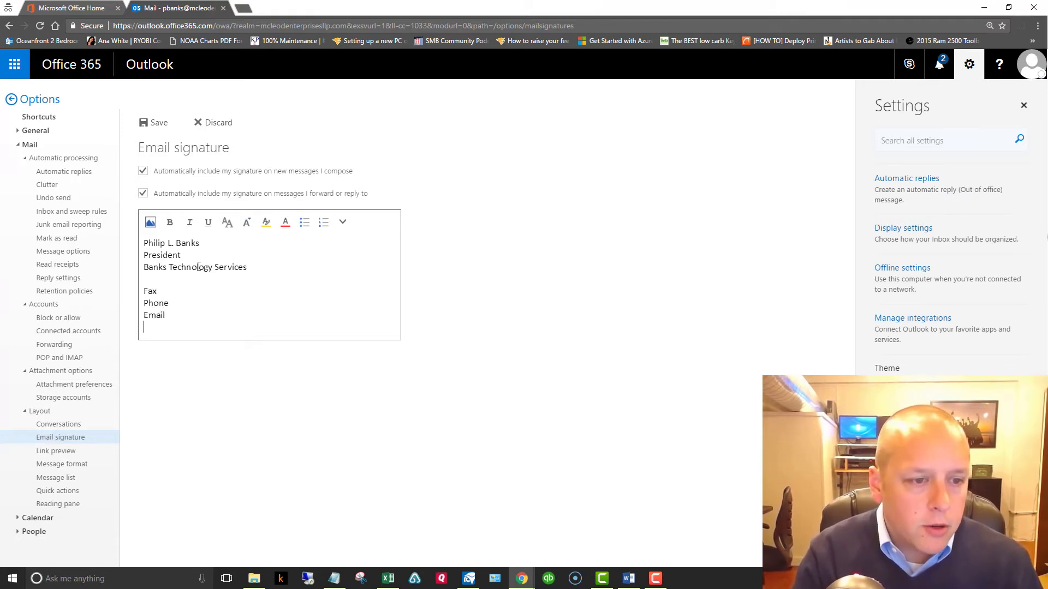
type("Website")
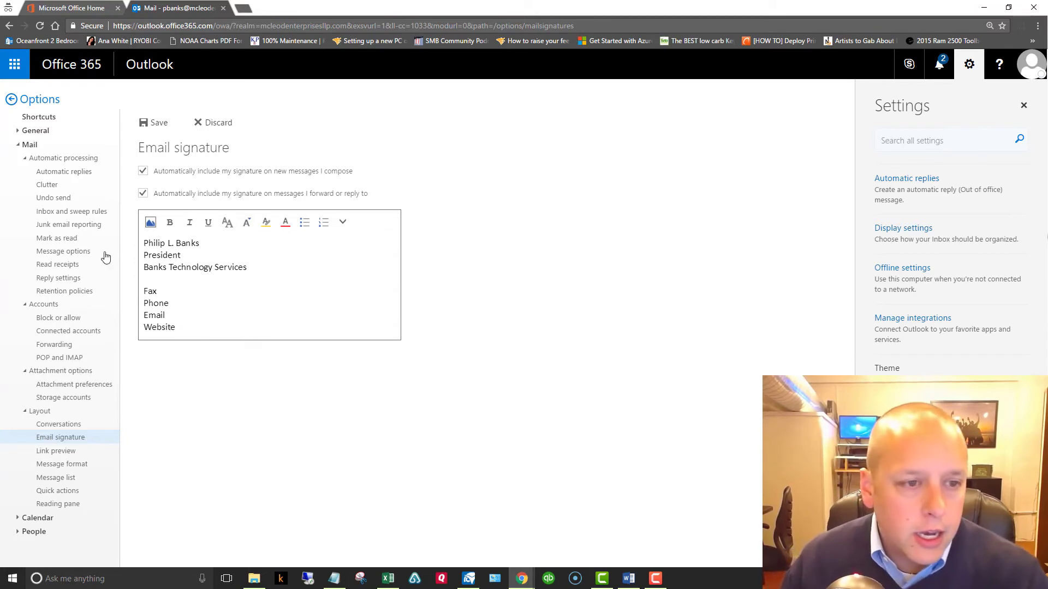
key("Return")
key("Return")
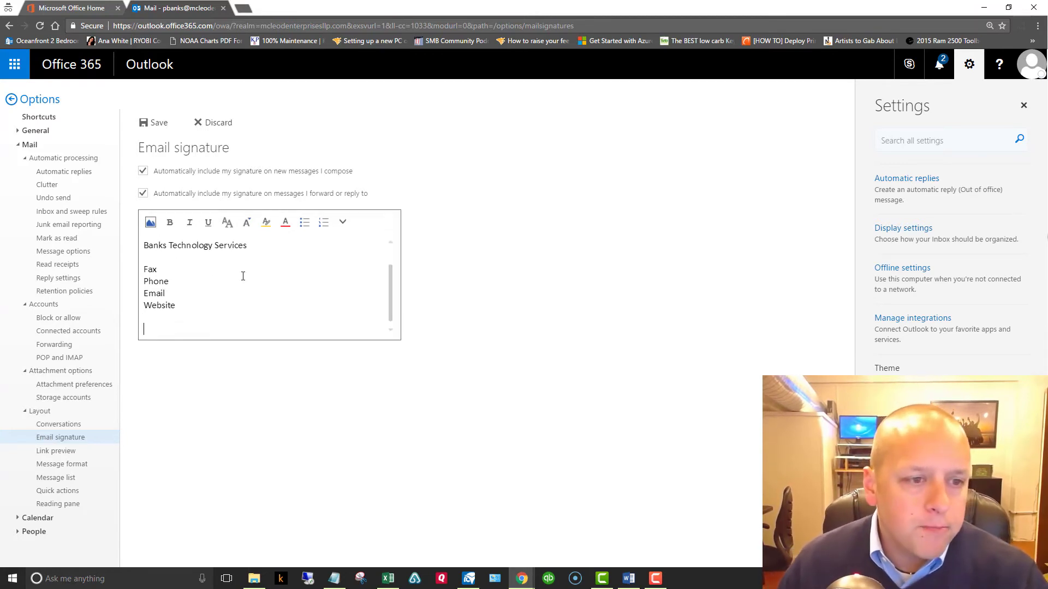
left_click(150, 225)
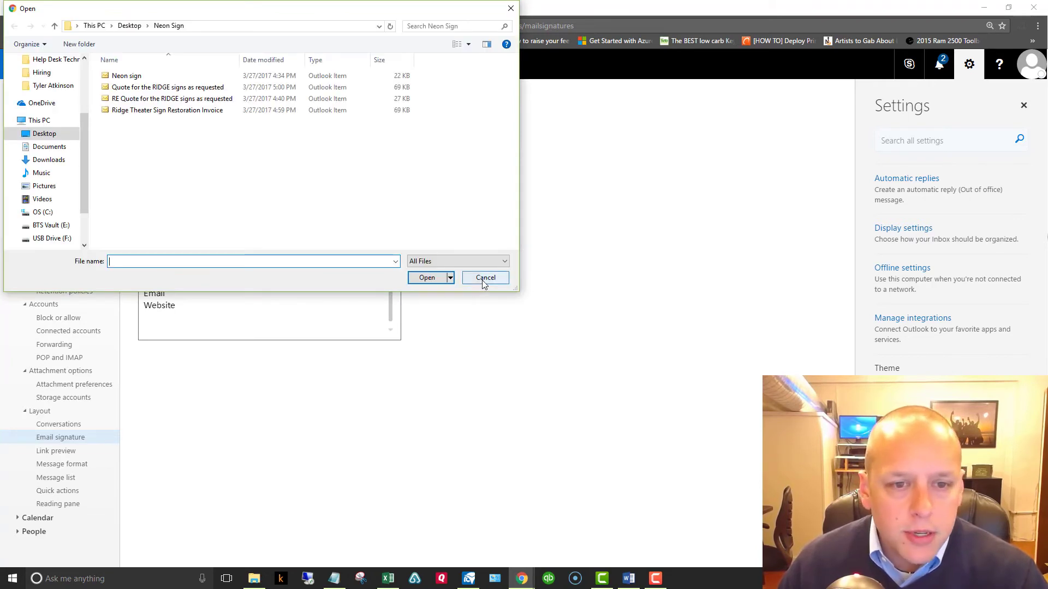
left_click(483, 279)
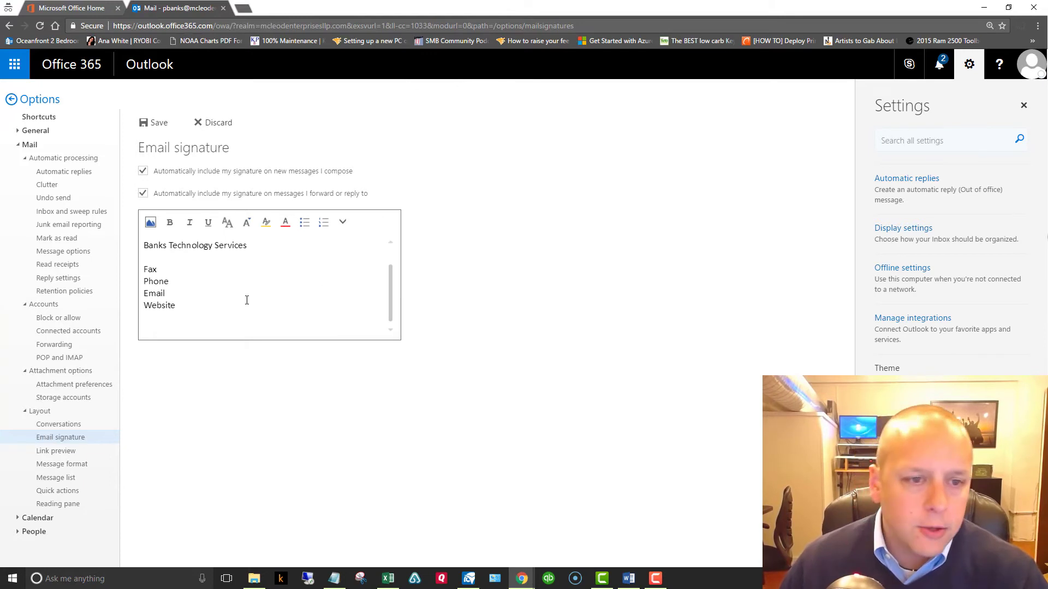
left_click(169, 223)
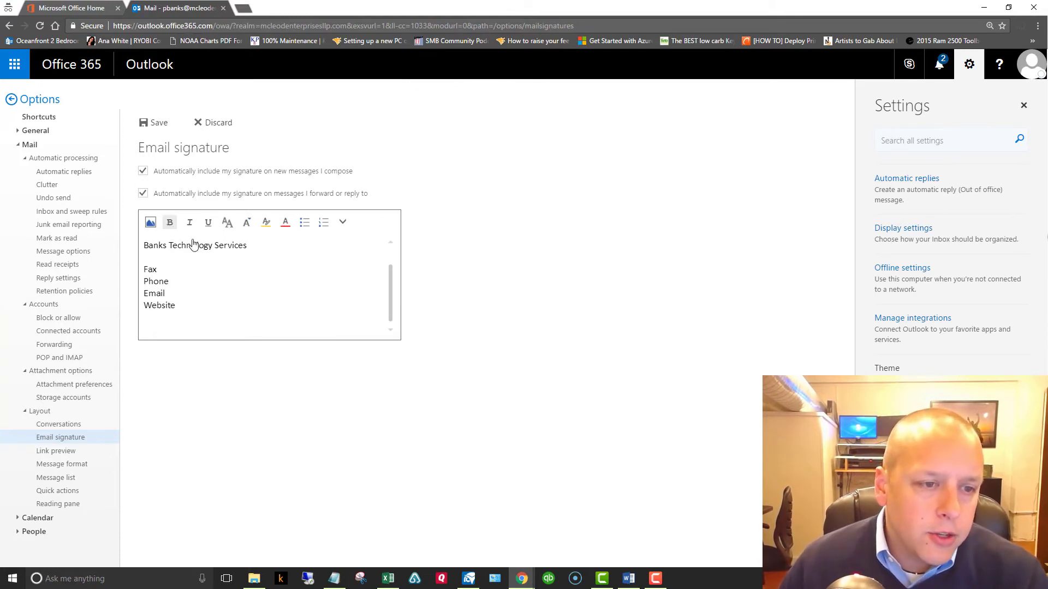
type("Philip L. Banks President")
left_click_drag(246, 266, 143, 266)
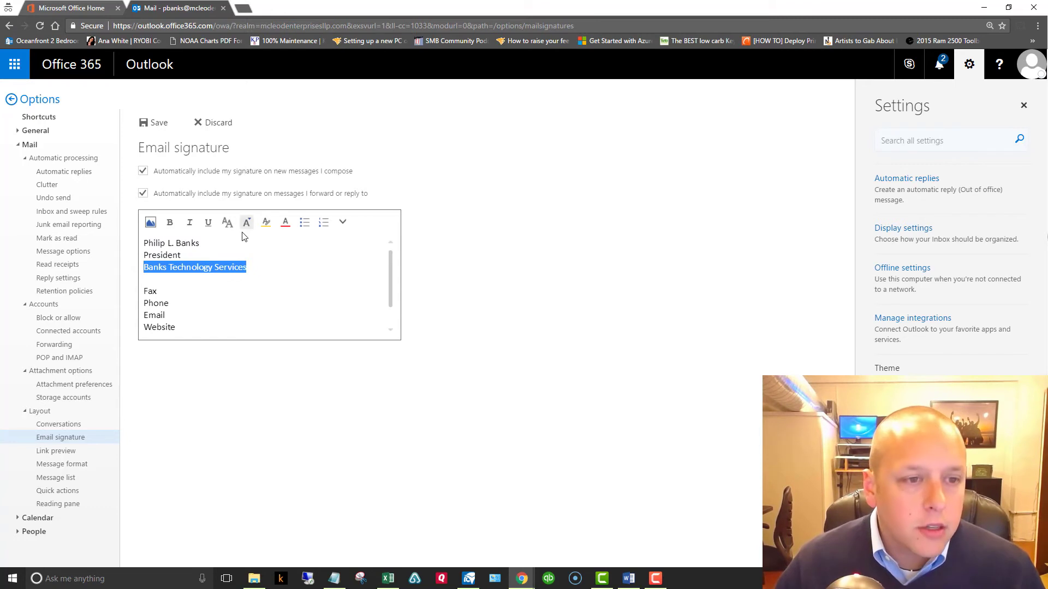
key("ctrl+b")
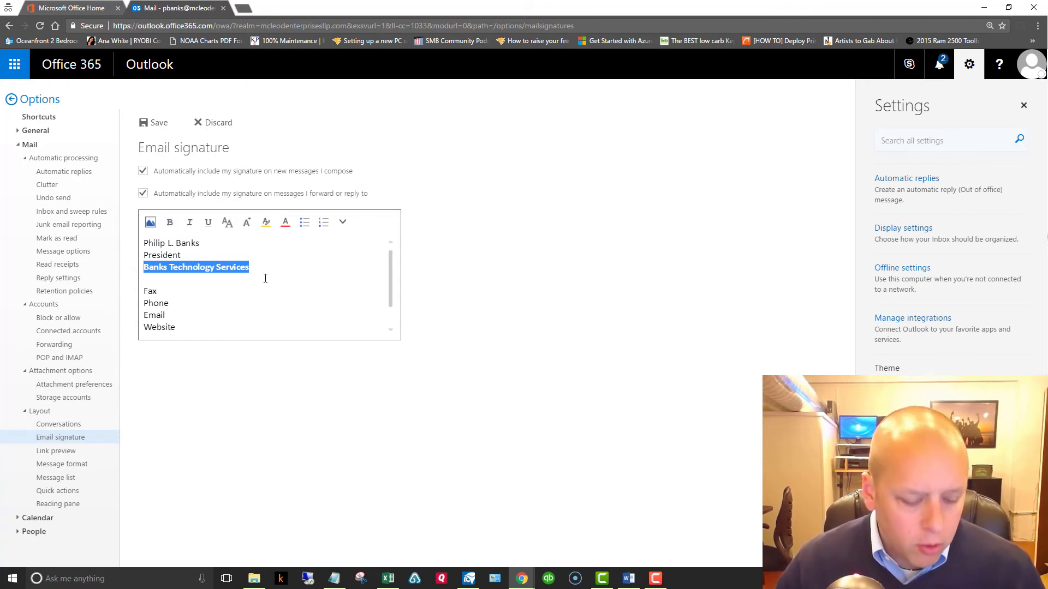
key("ctrl+b")
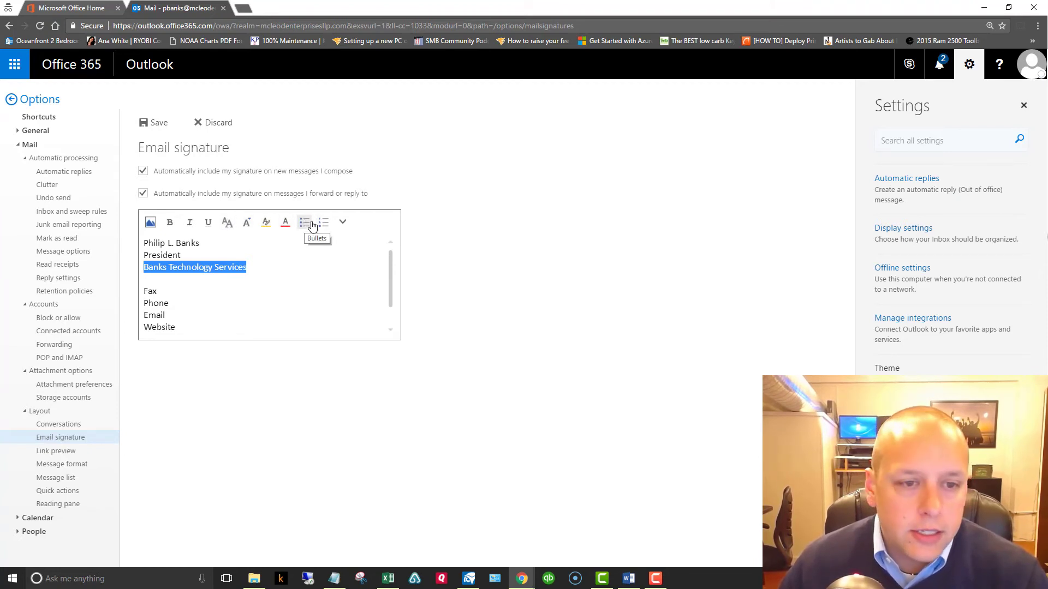
left_click(344, 224)
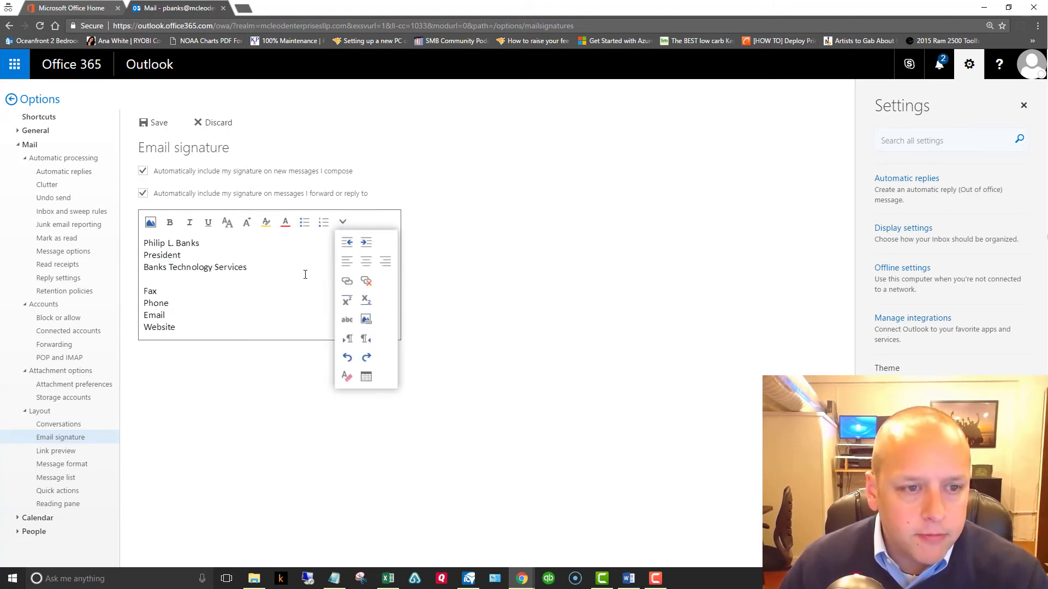
left_click(284, 290)
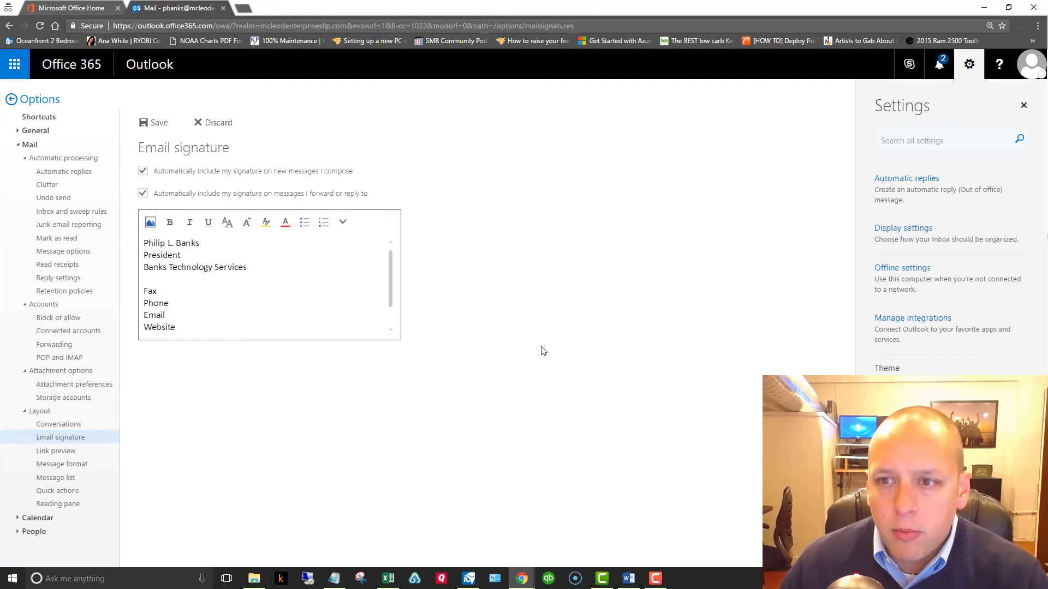
Step: Save the signature and leave Settings to return to the mailbox
left_click(159, 123)
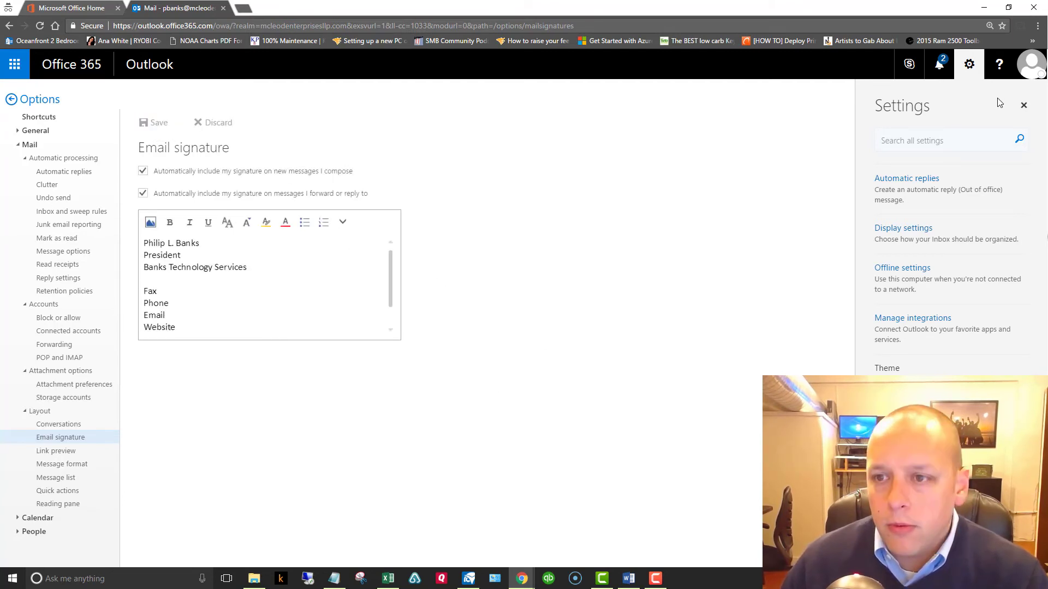
left_click(1024, 106)
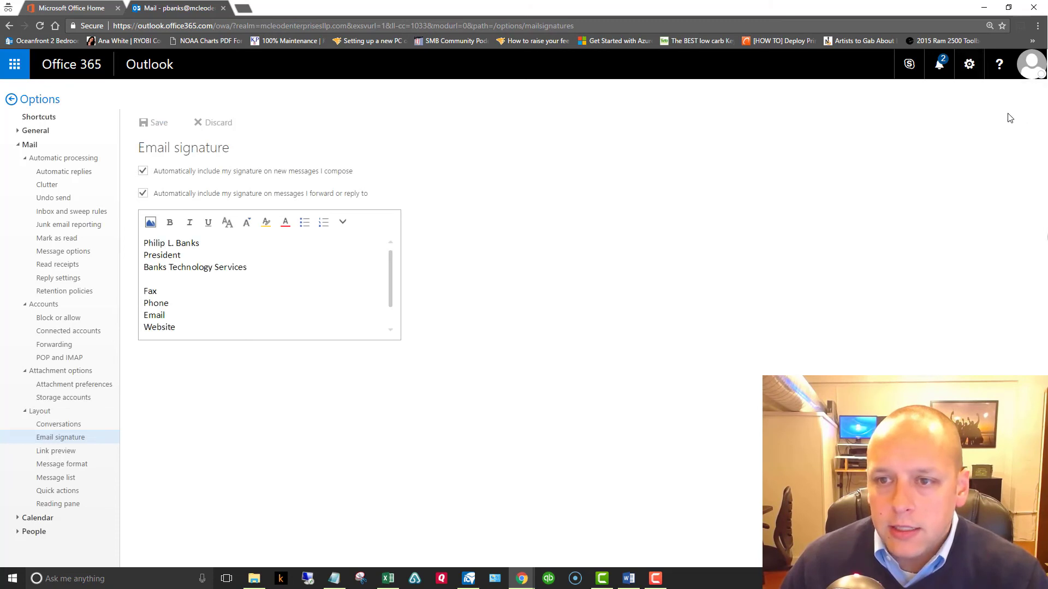
left_click(18, 105)
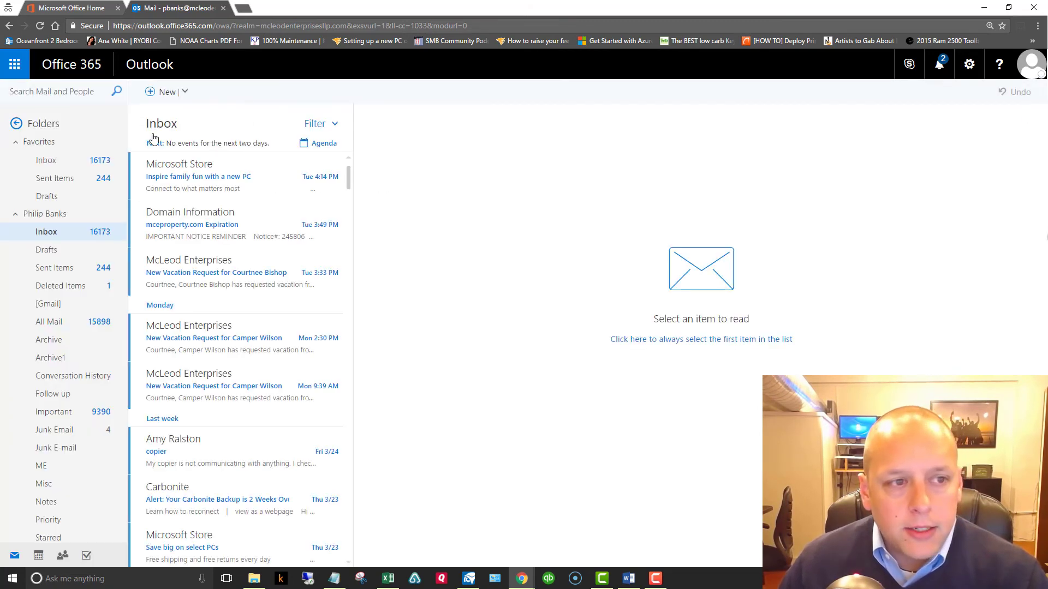
Step: Start a new message to confirm the signature appears, then discard the draft
left_click(166, 93)
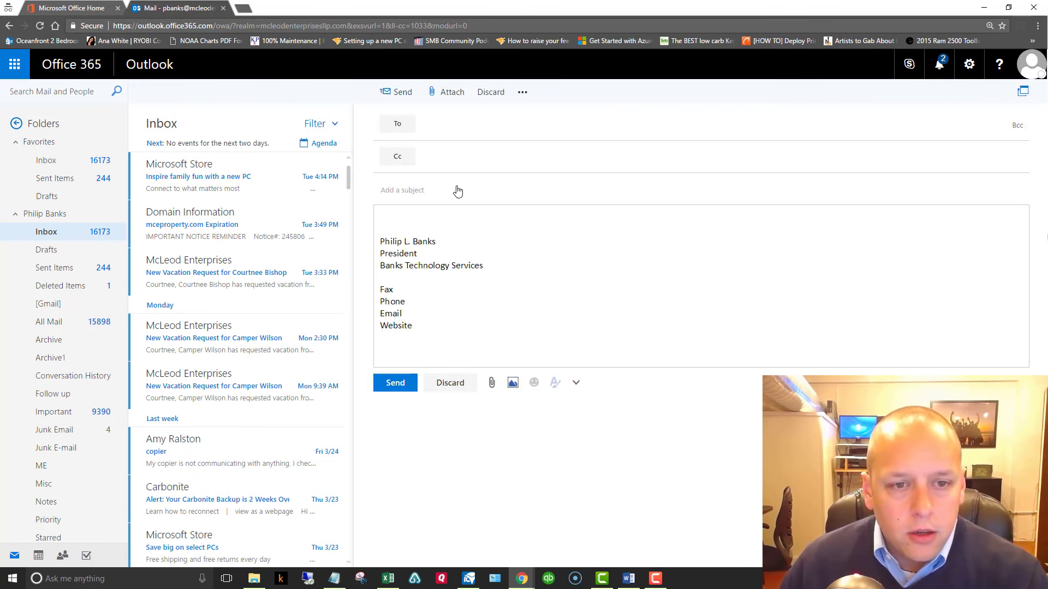
left_click(415, 327)
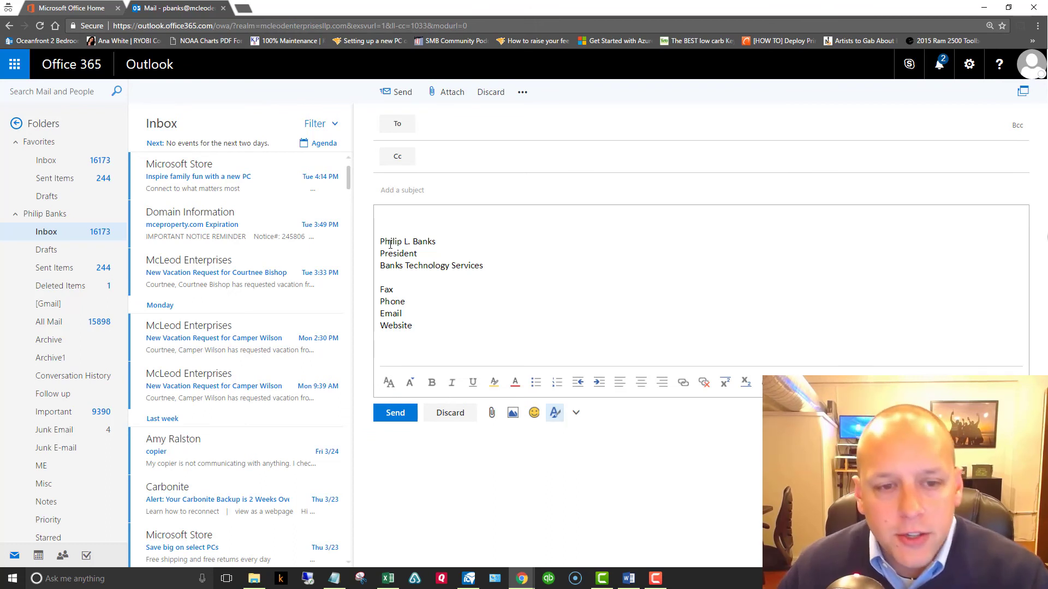
left_click(491, 91)
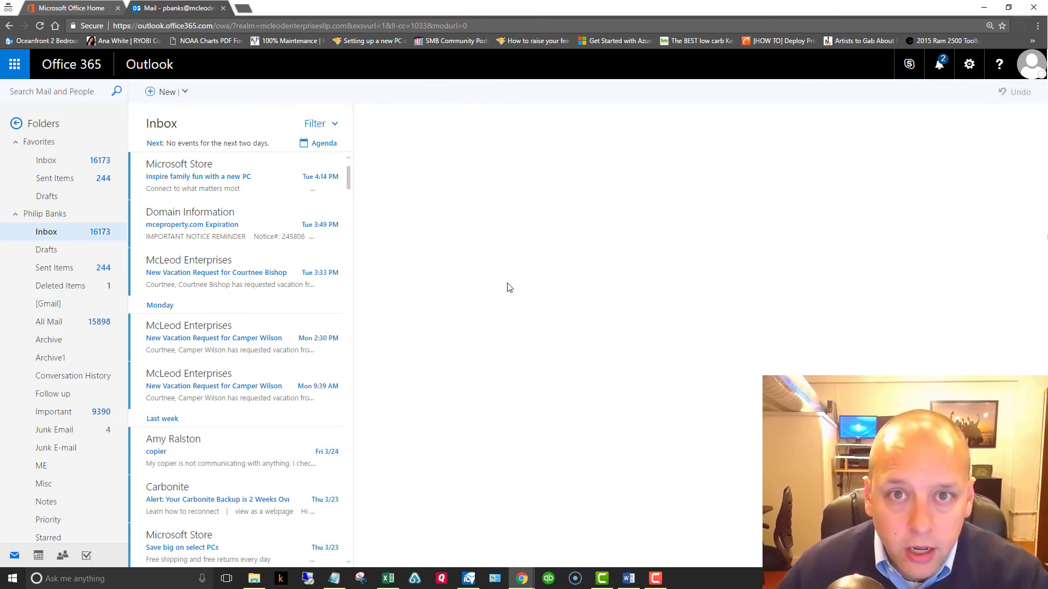